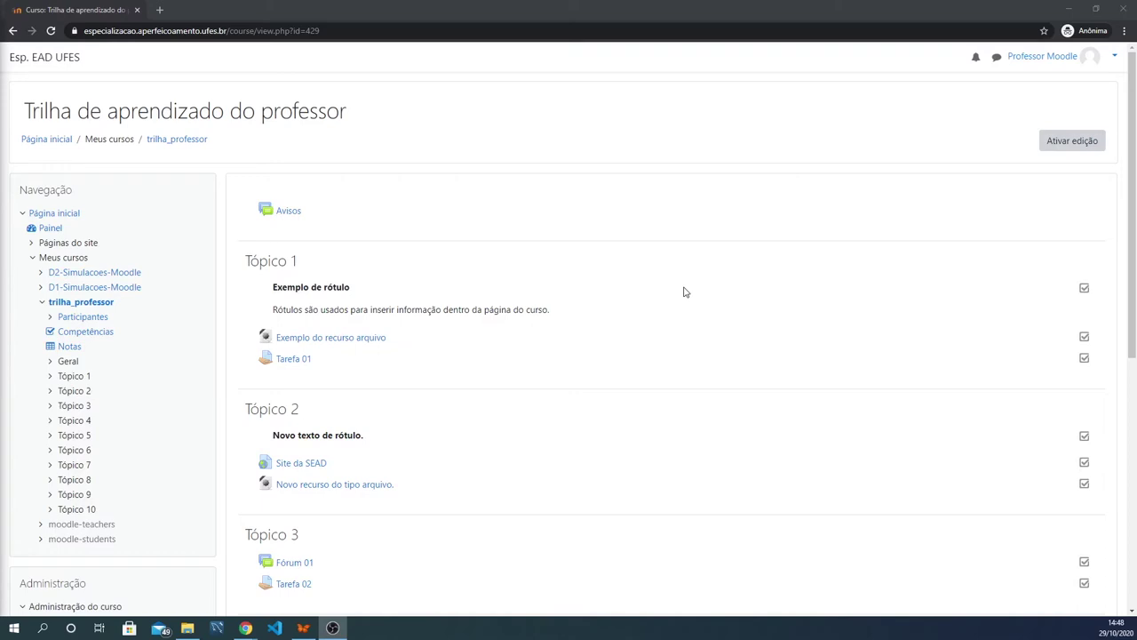
Step: Open the attempts report of the quiz "Nova atividade do tipo questionário" in Tópico 4
scroll(706, 293, "down", 3)
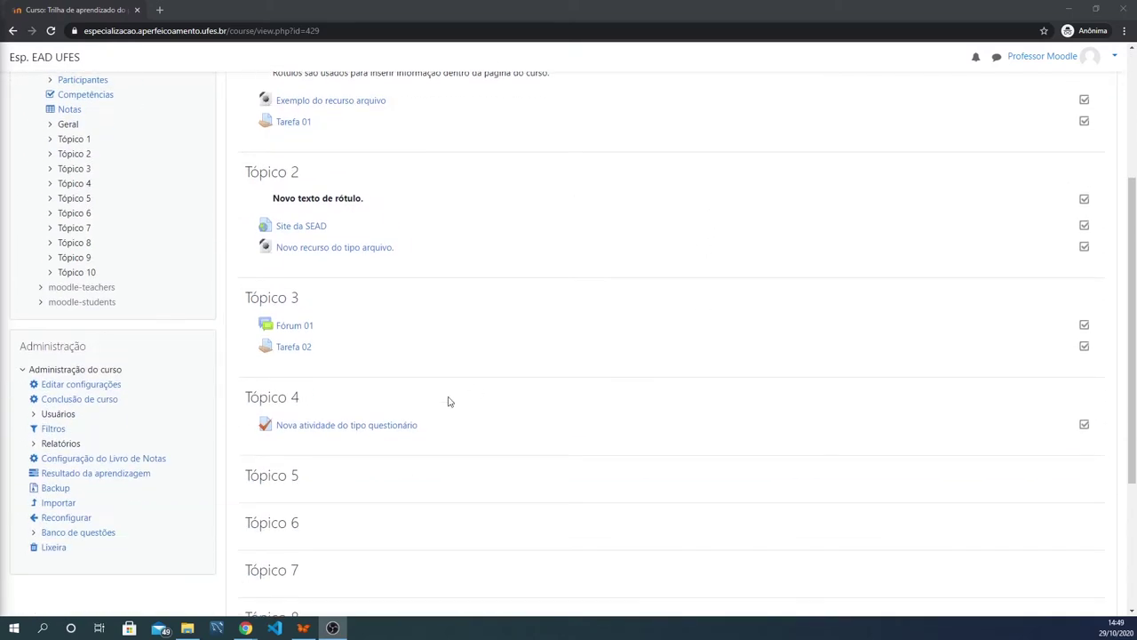
left_click(351, 430)
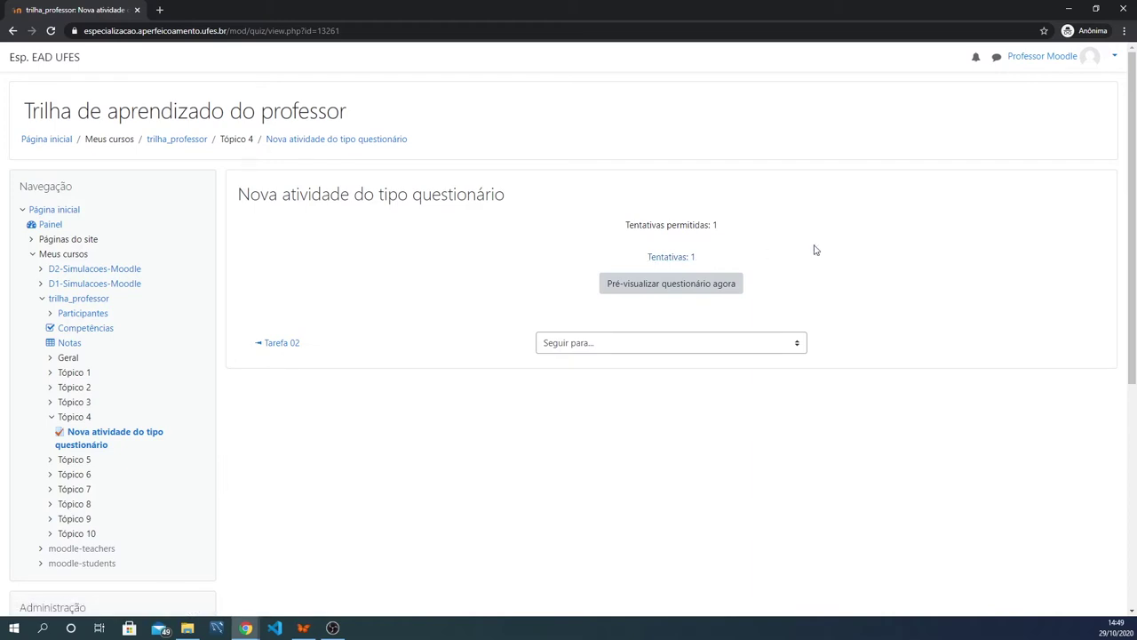
left_click(672, 261)
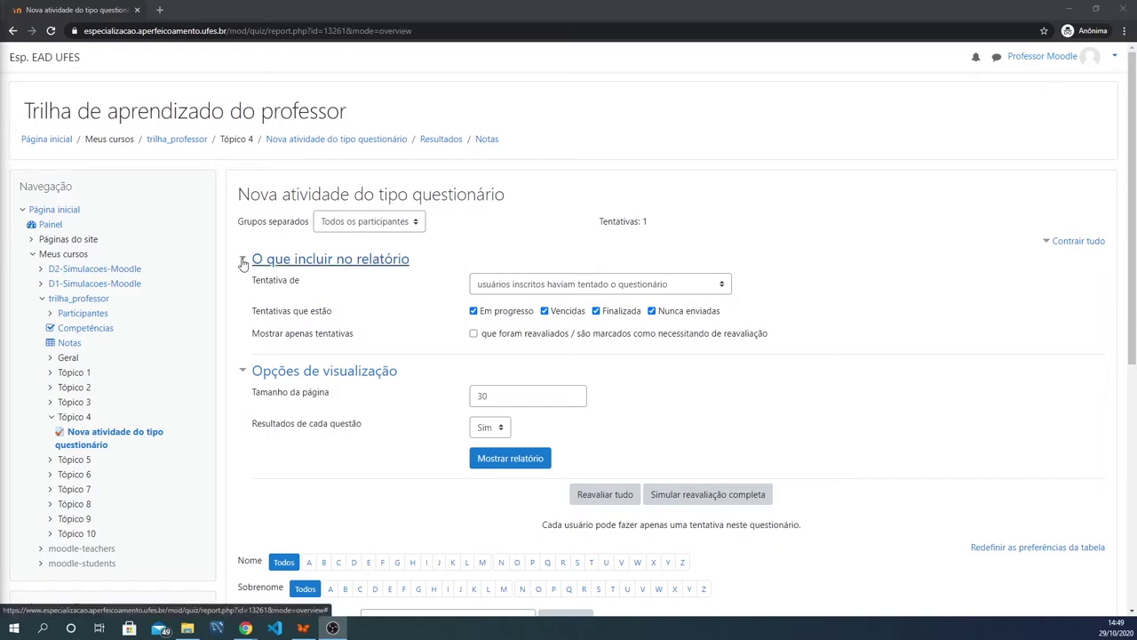
Step: Keep the report on "Todos os participantes" and collapse "O que incluir no relatório" and "Opções de visualização" to view the attempts table
left_click(411, 224)
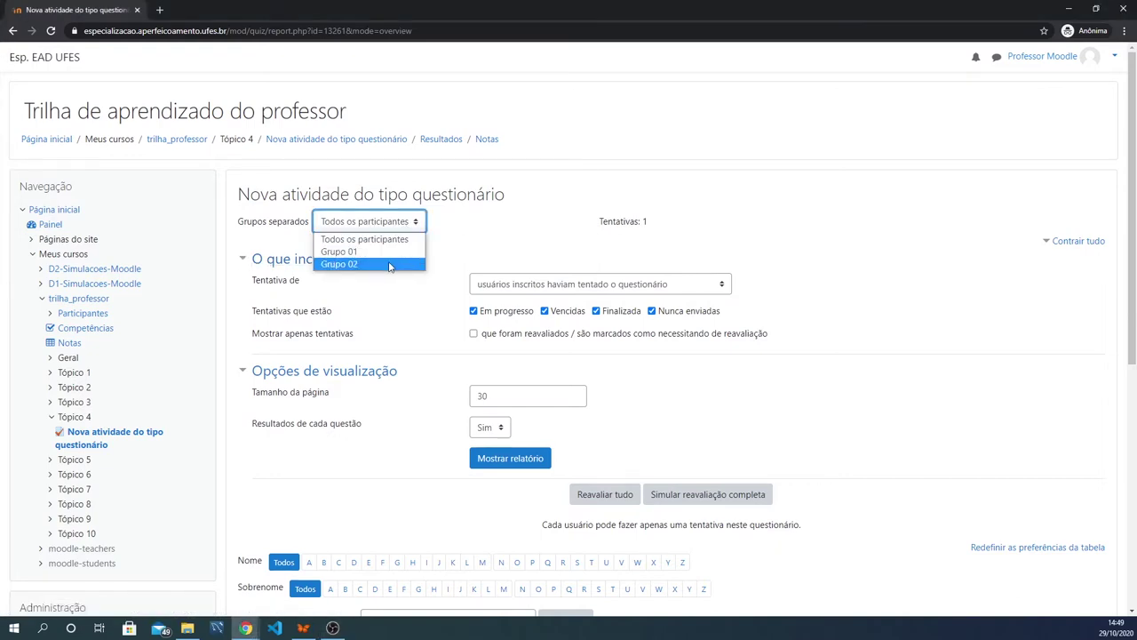
left_click(397, 238)
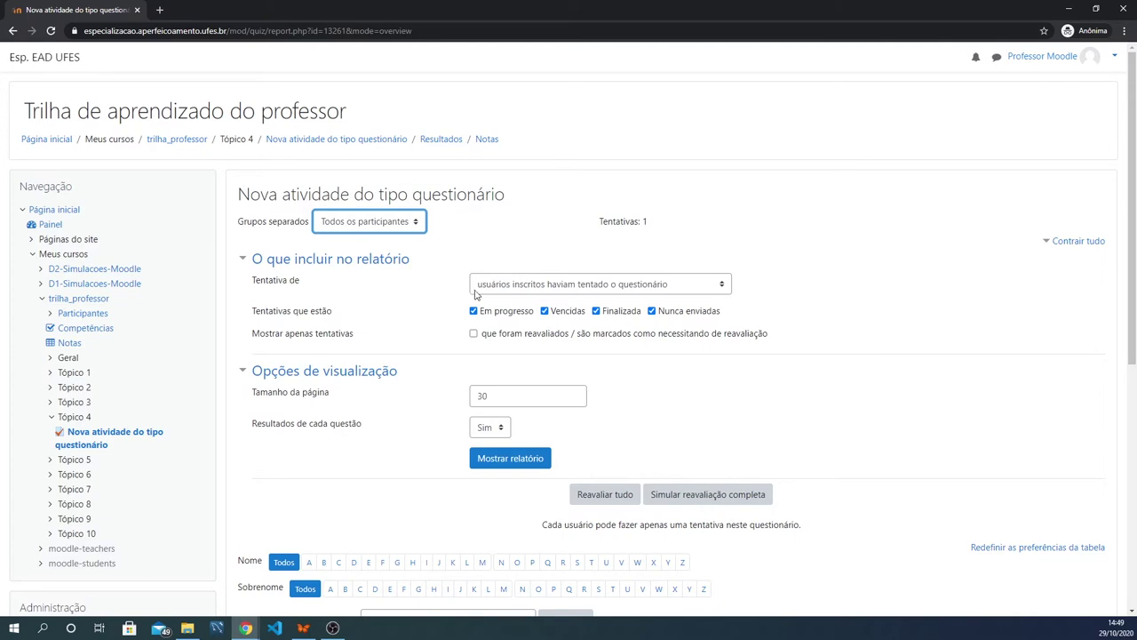
left_click(251, 266)
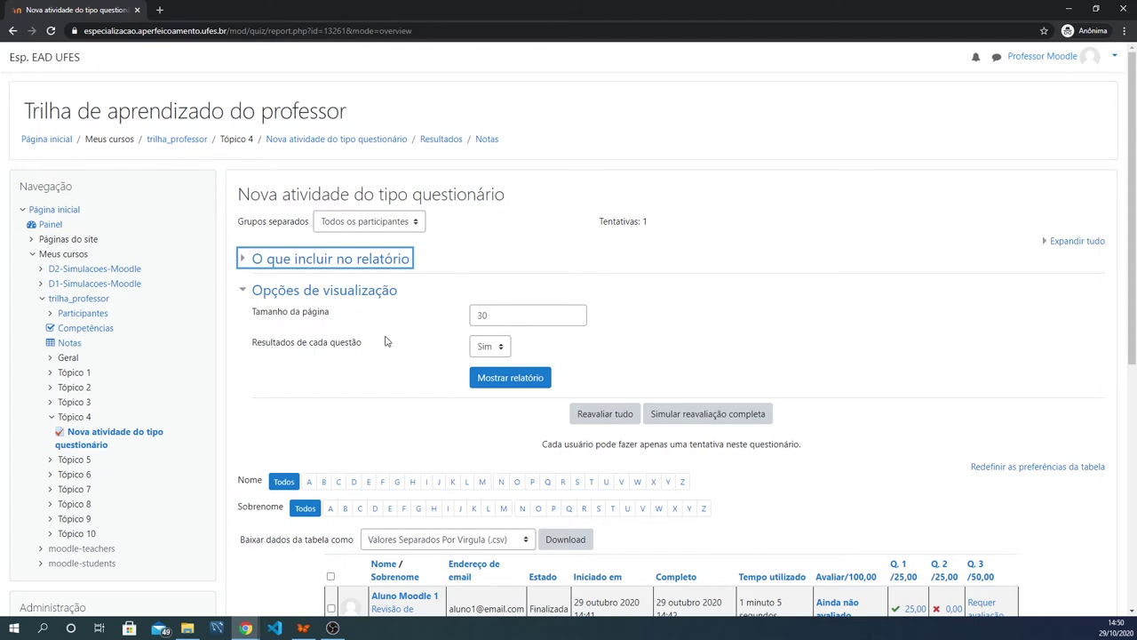
left_click(498, 314)
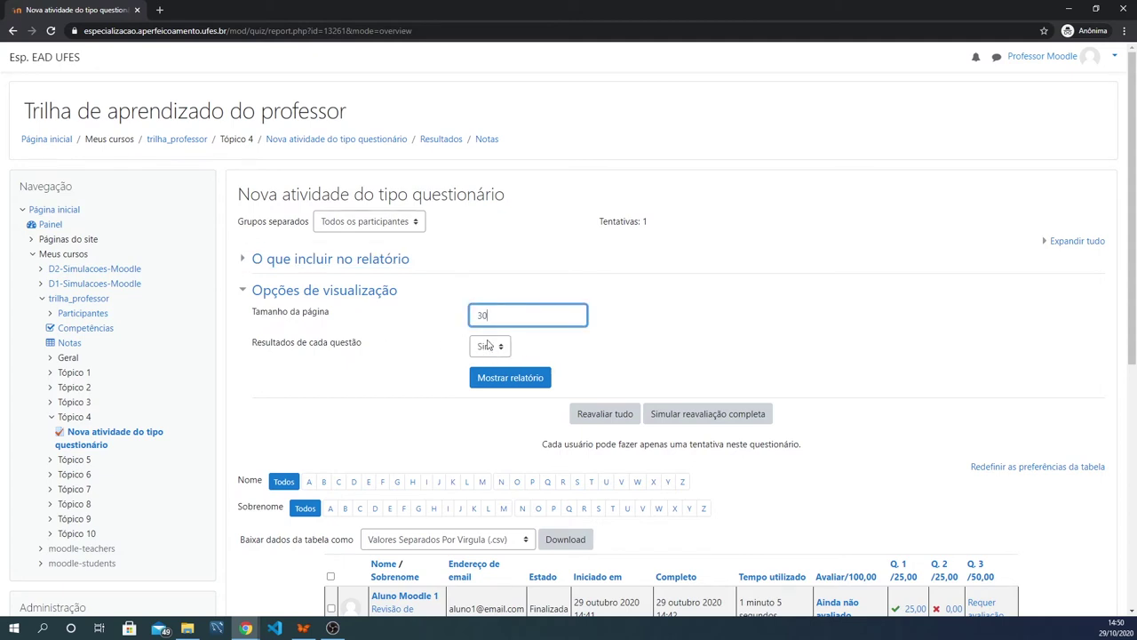
left_click(241, 293)
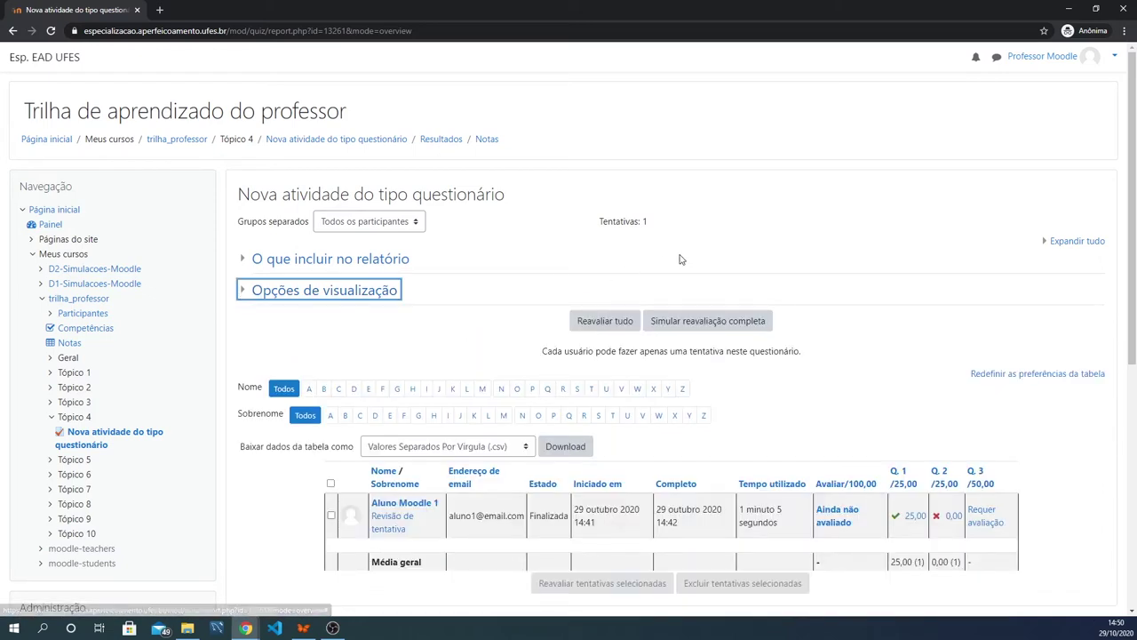
scroll(677, 257, "down", 1)
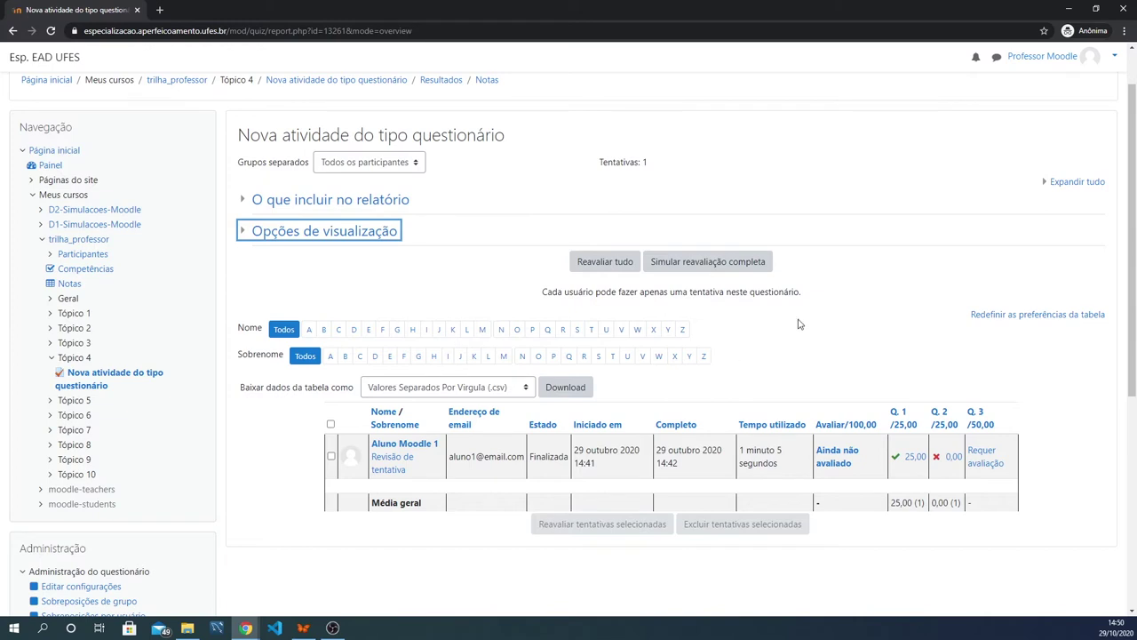
scroll(792, 322, "down", 2)
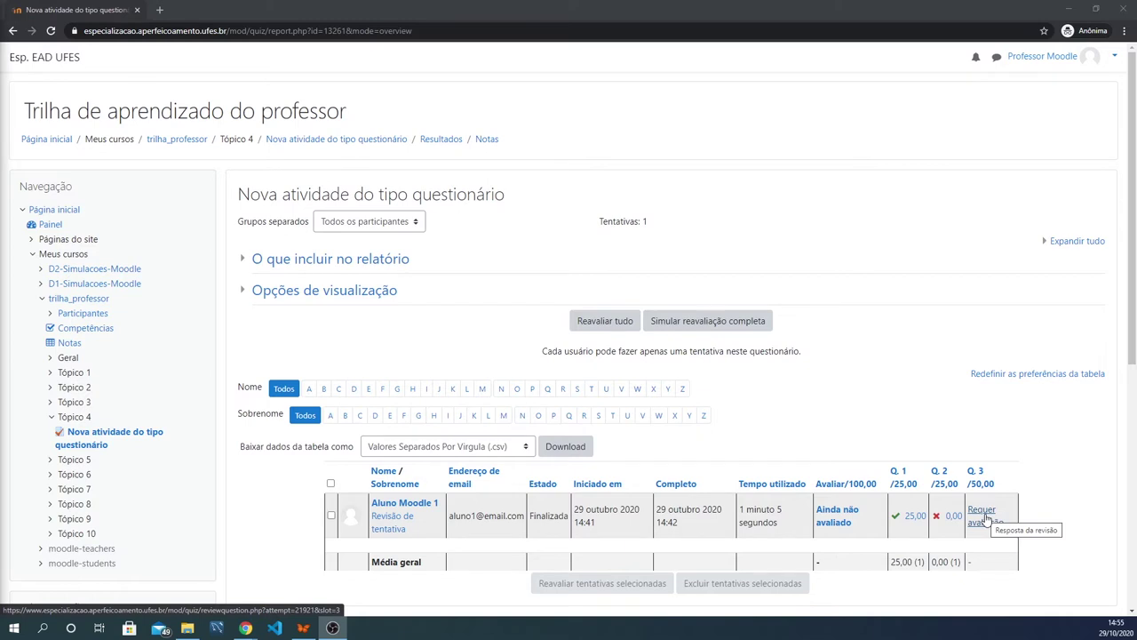
Step: Open the ungraded student attempt and examine the responses, feedback and response history of its questions
left_click(831, 514)
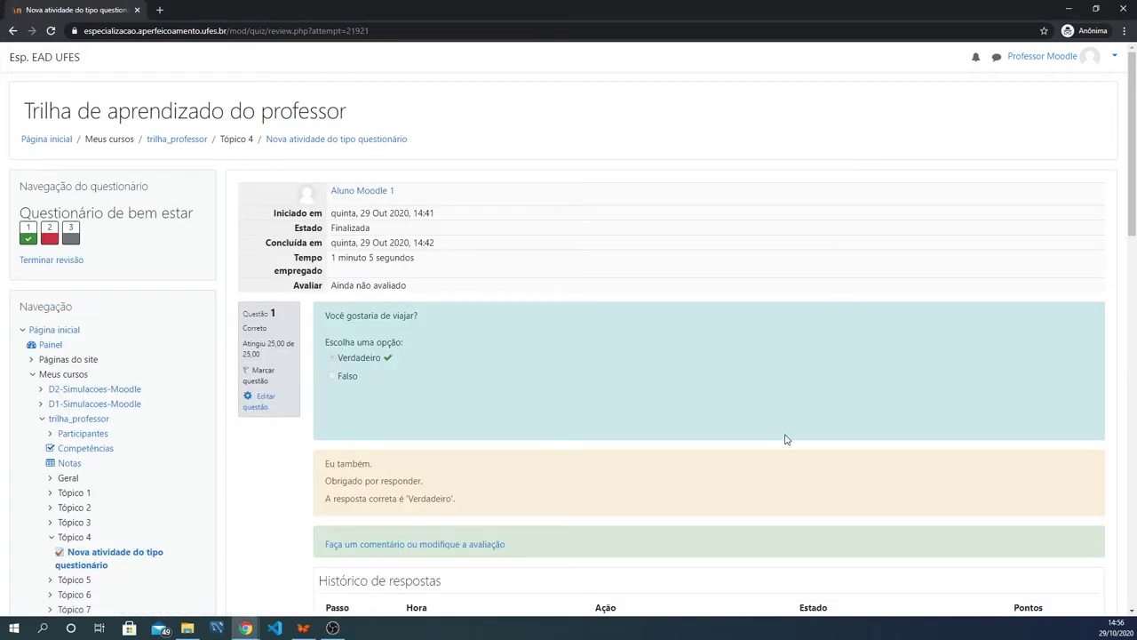
scroll(702, 344, "down", 3)
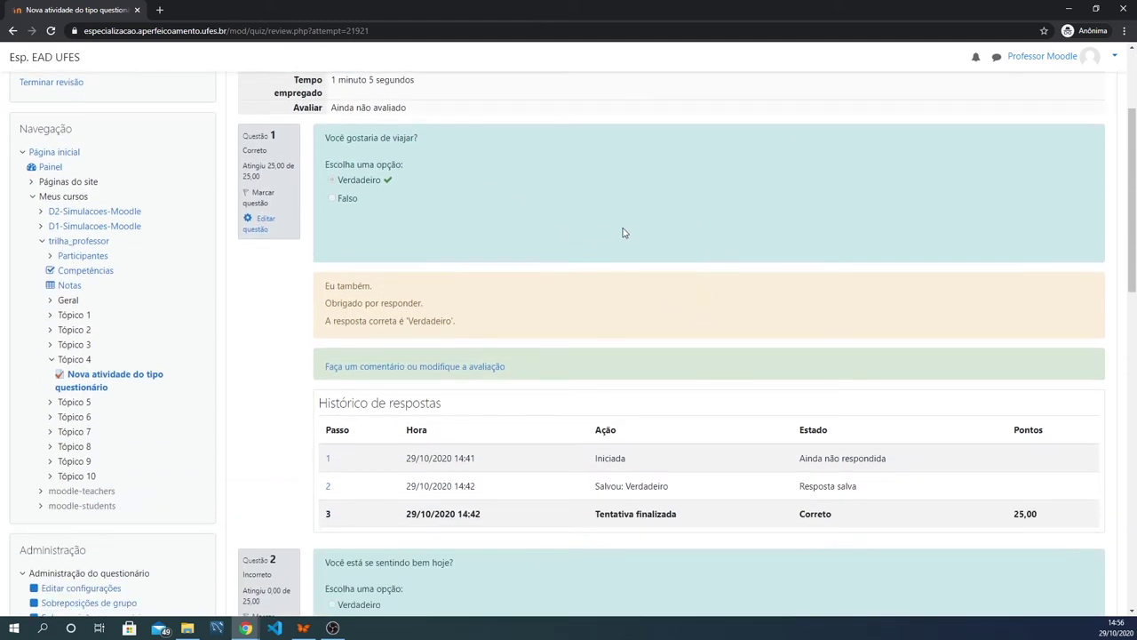
scroll(662, 256, "down", 2)
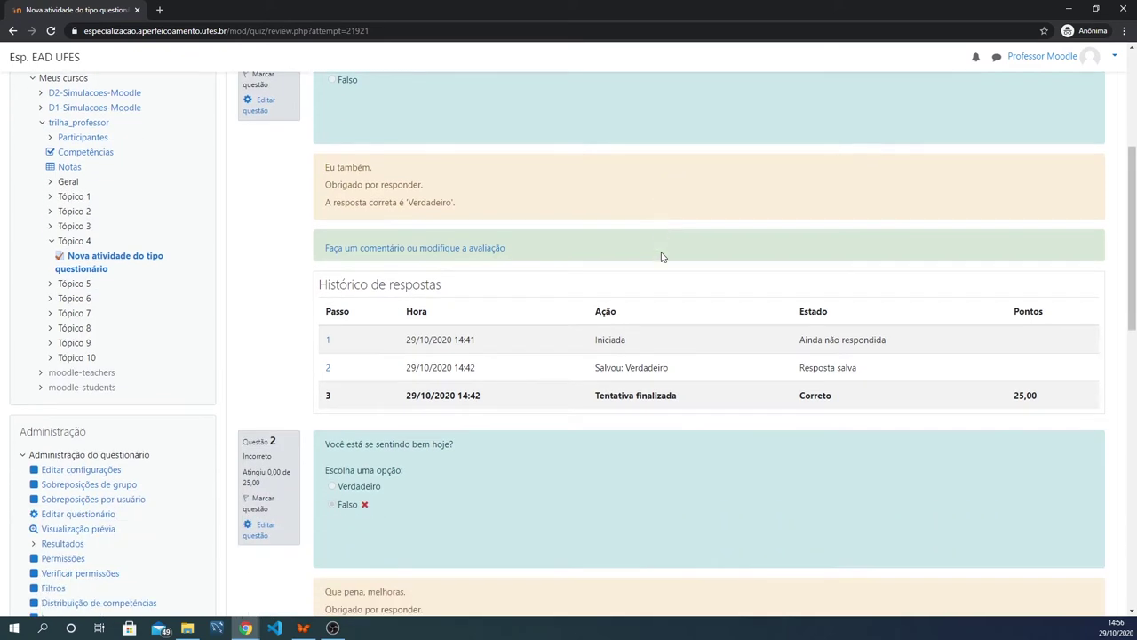
scroll(619, 239, "up", 2)
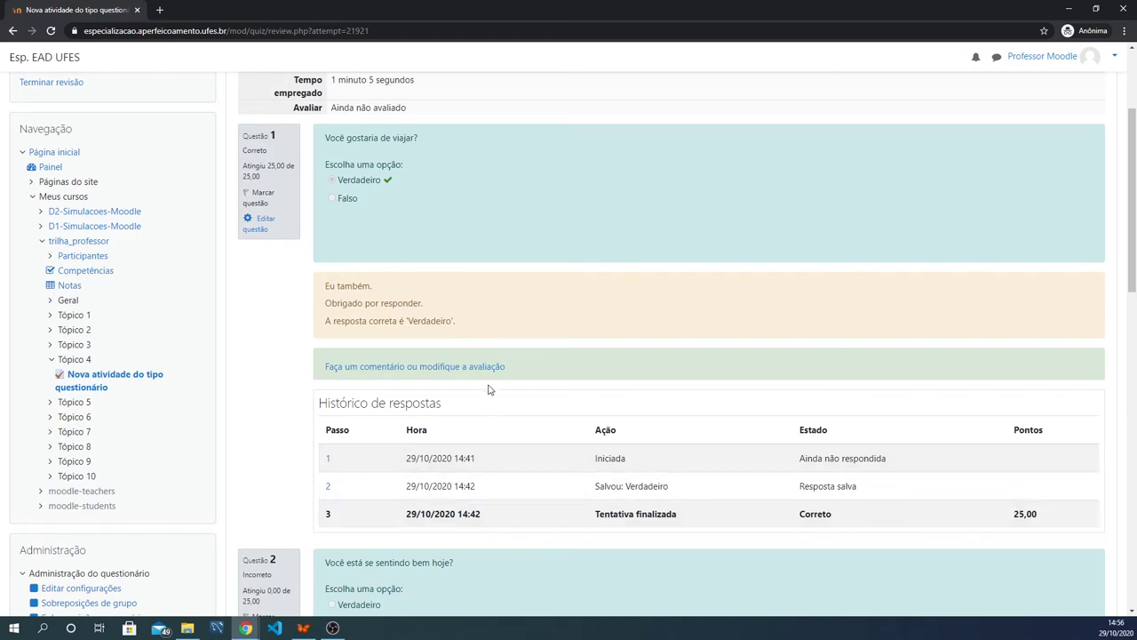
scroll(543, 398, "down", 2)
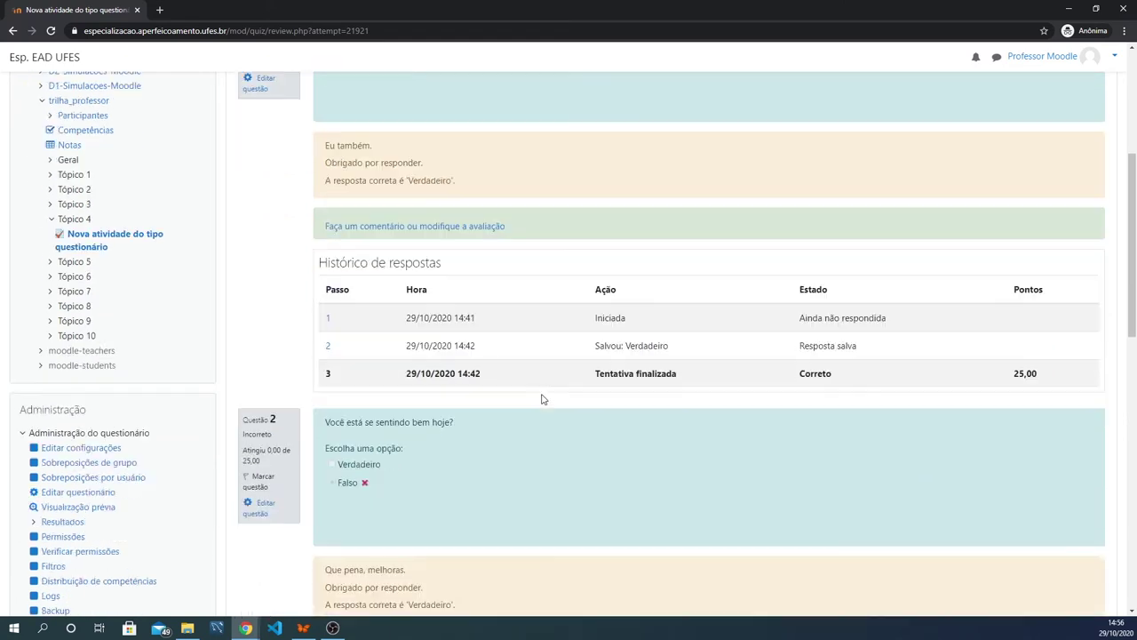
scroll(543, 399, "down", 2)
scroll(461, 315, "down", 1)
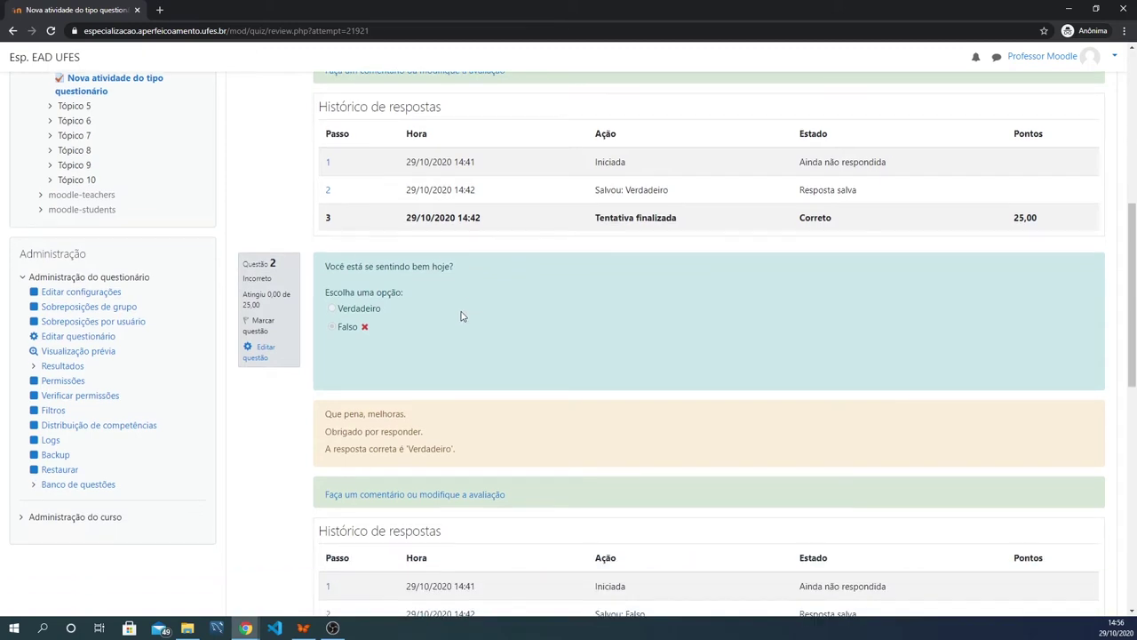
scroll(498, 289, "down", 1)
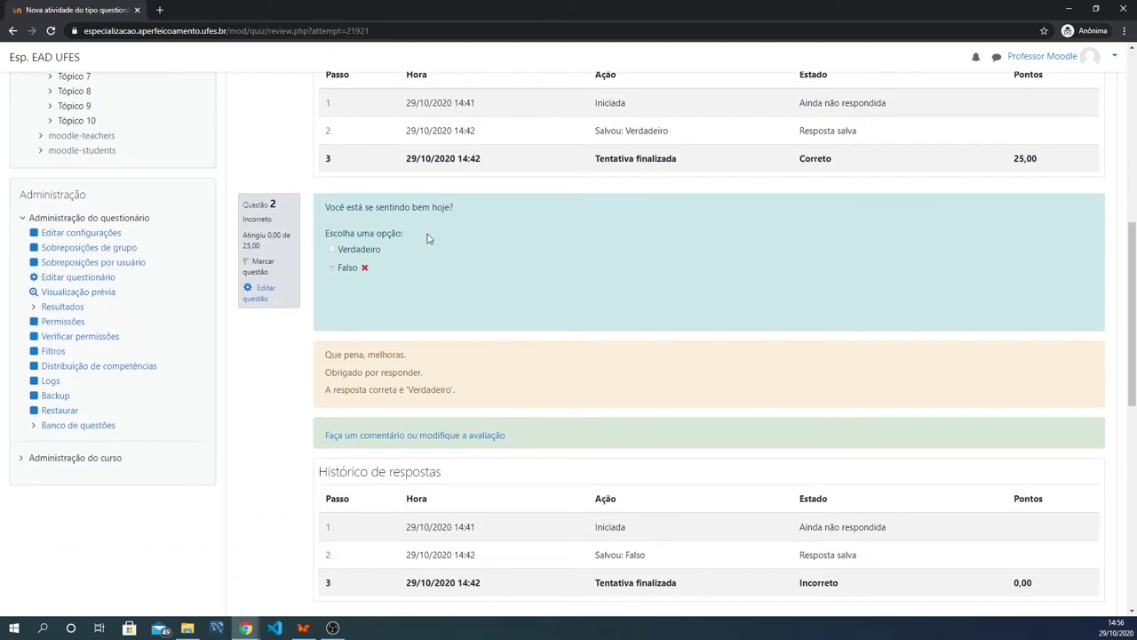
scroll(488, 254, "down", 2)
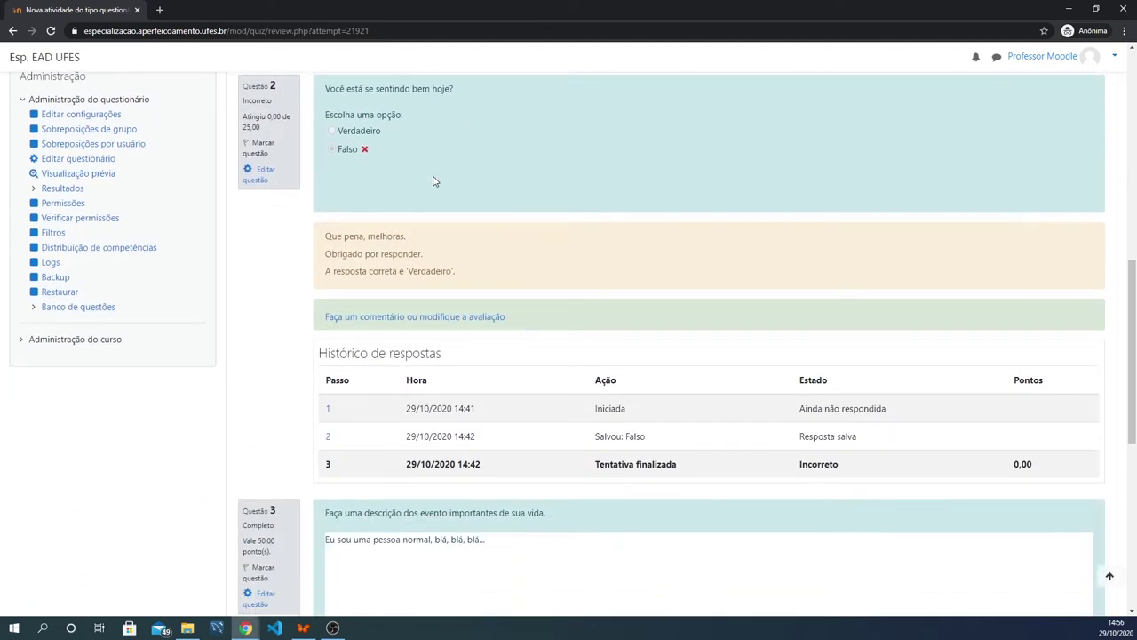
scroll(503, 253, "up", 1)
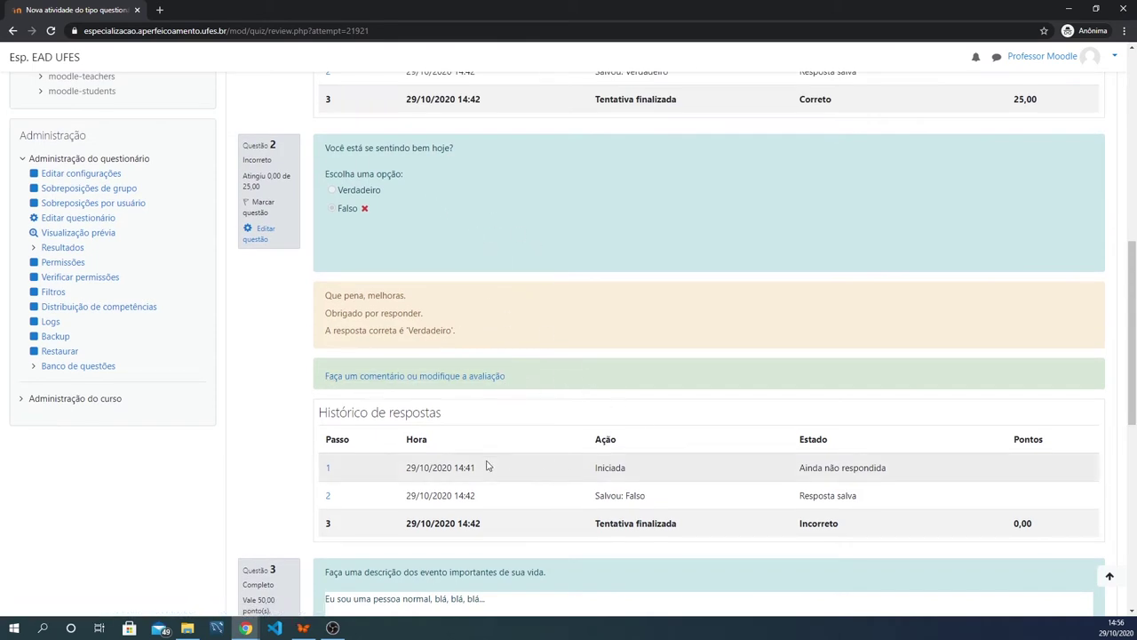
scroll(607, 335, "down", 4)
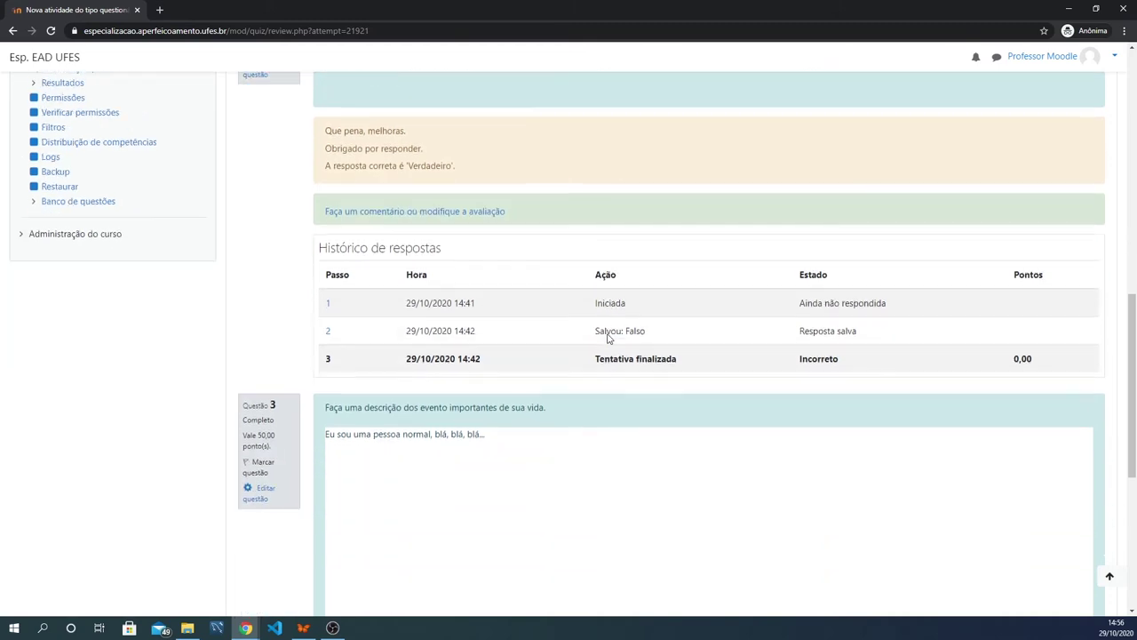
scroll(531, 307, "down", 3)
scroll(532, 311, "up", 7)
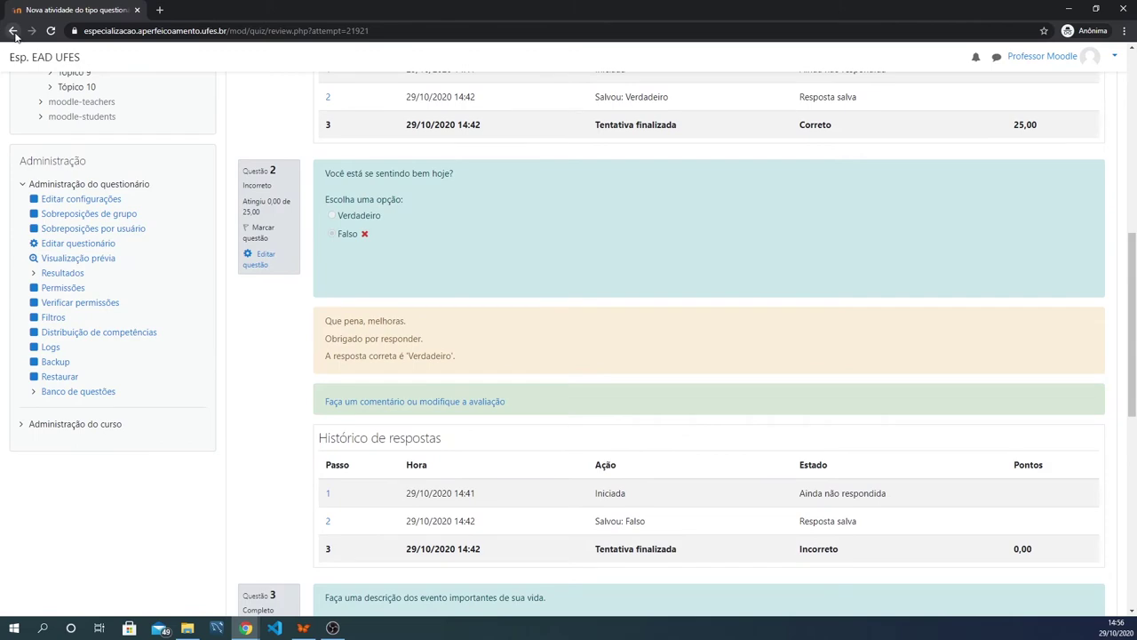
Step: Return to the attempts report, view the student's Q. 1 response review in a maximized window and close it
left_click(13, 34)
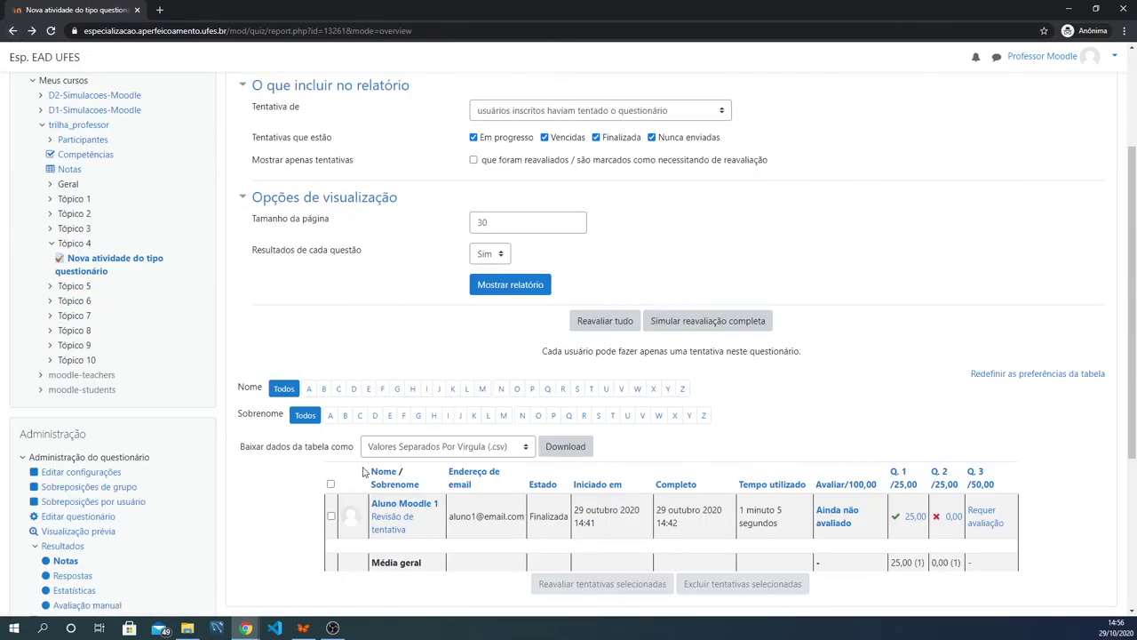
left_click(911, 521)
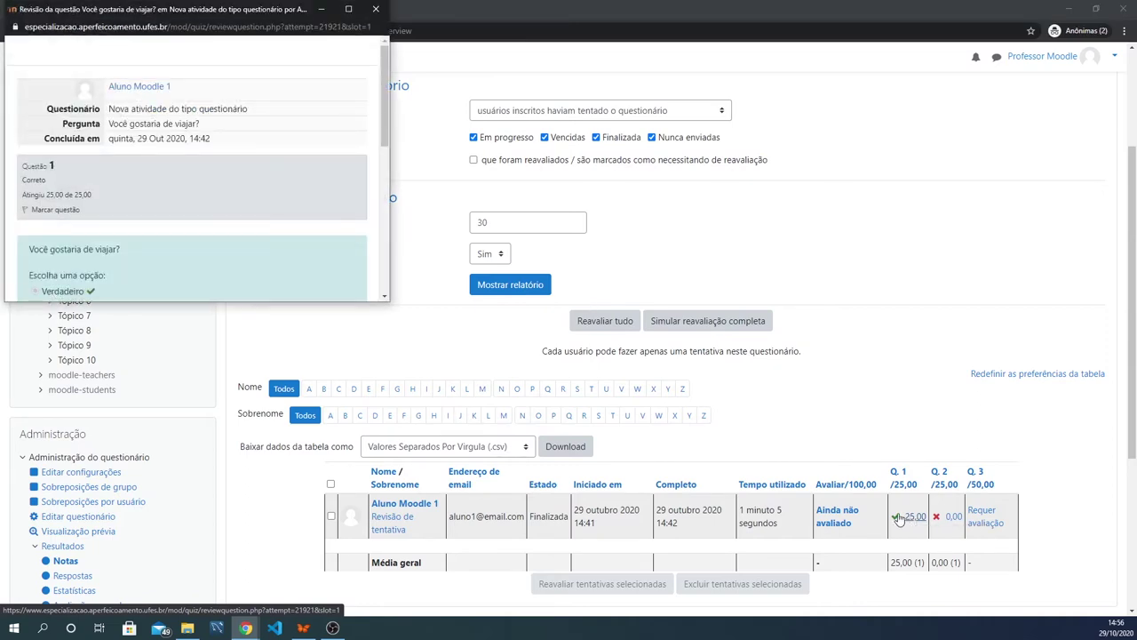
left_click_drag(281, 8, 571, 173)
left_click(636, 175)
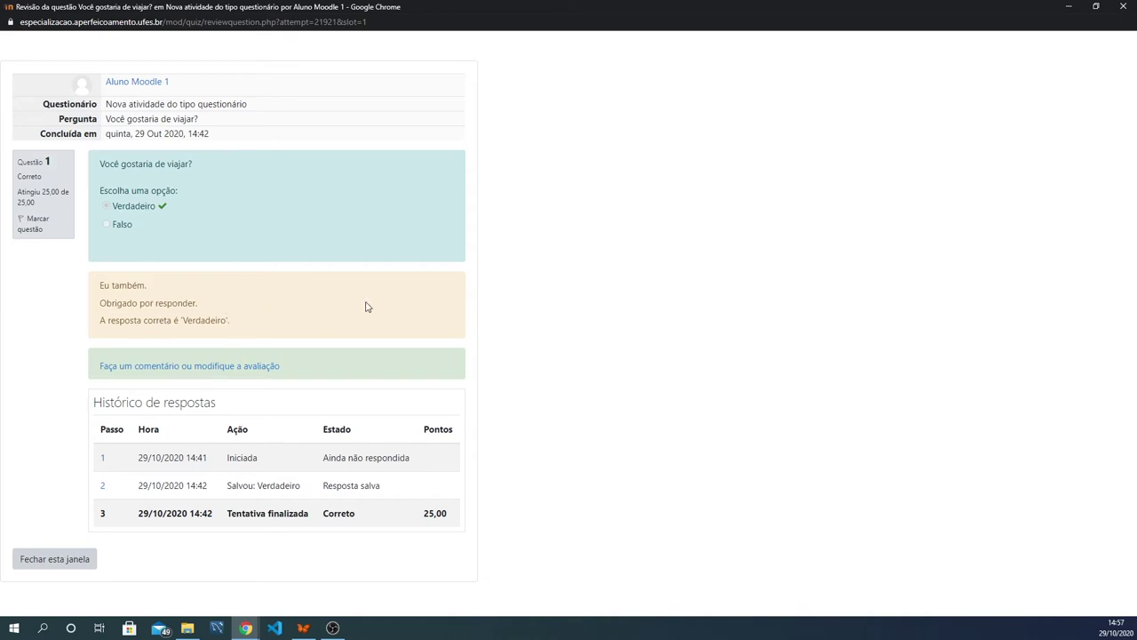
left_click(54, 559)
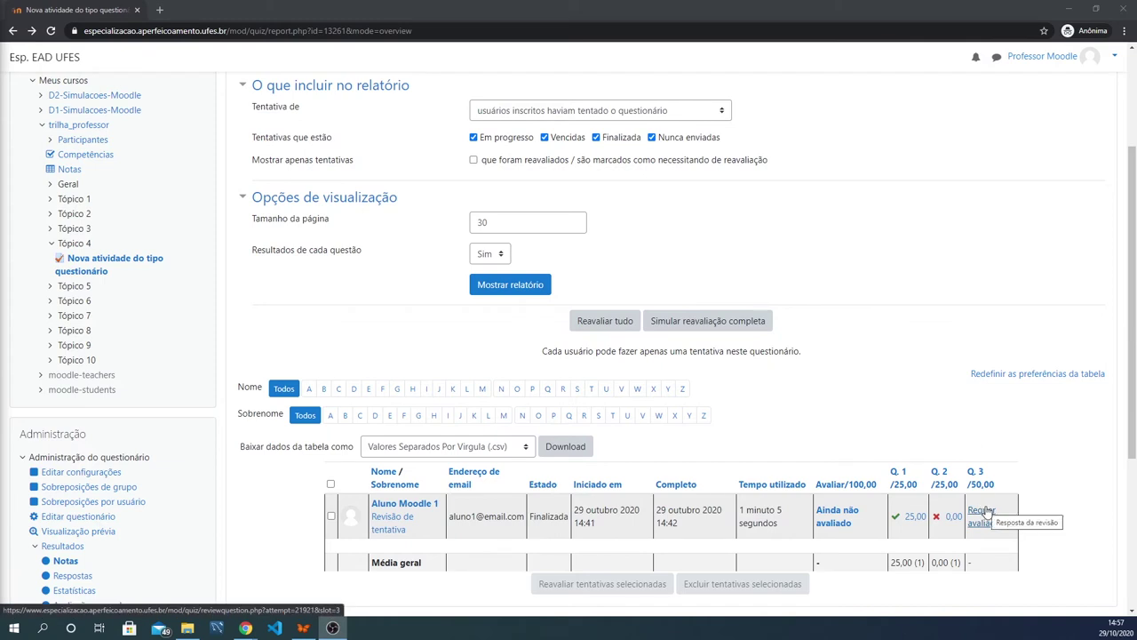
Step: Reopen the ungraded attempt's full review and examine the responses through the essay answer of question 3
left_click(834, 515)
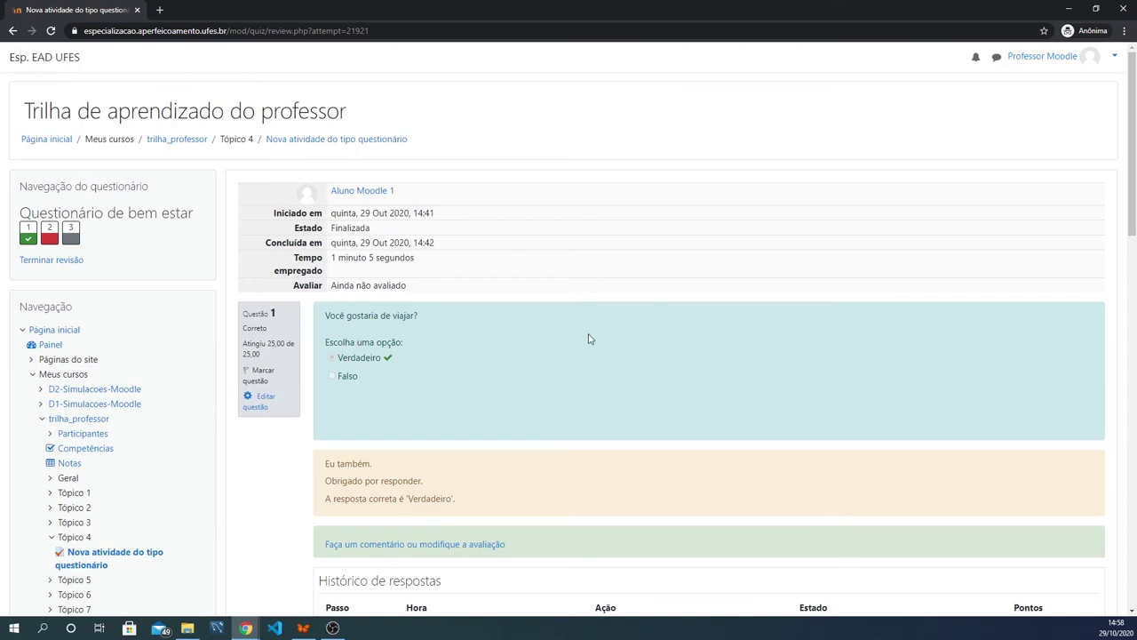
scroll(633, 222, "down", 1)
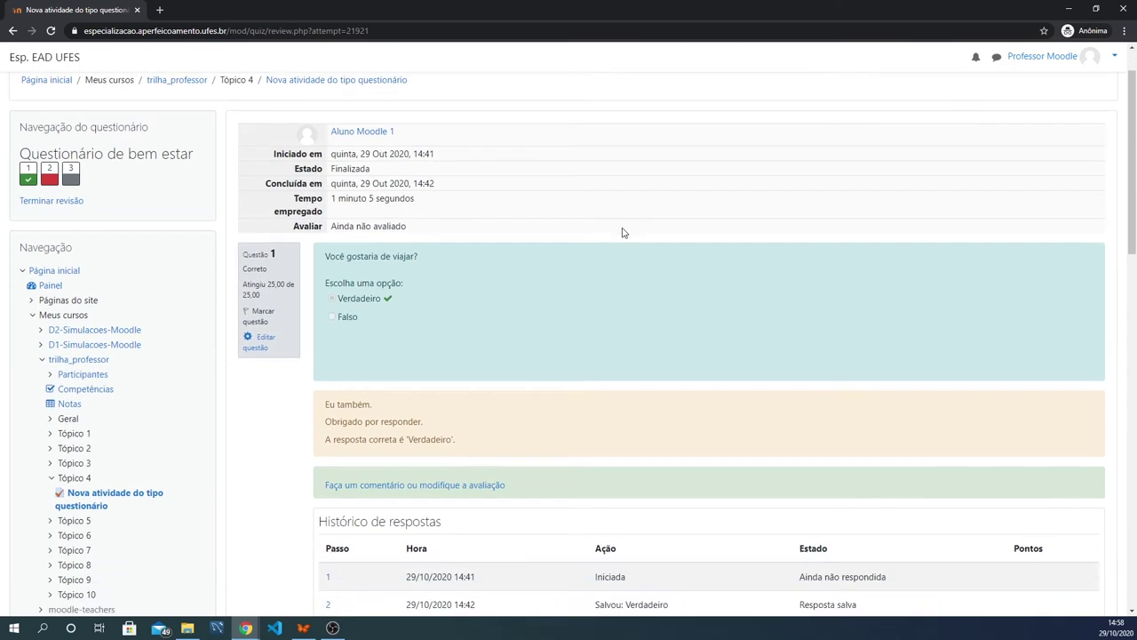
scroll(427, 169, "down", 2)
scroll(533, 231, "down", 1)
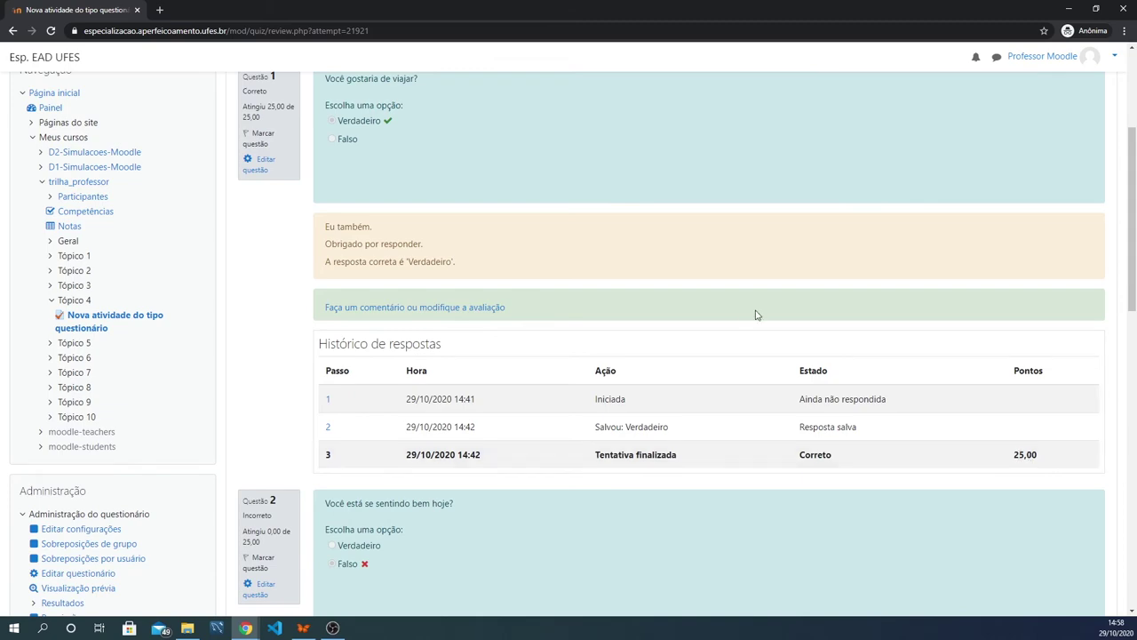
scroll(756, 314, "down", 5)
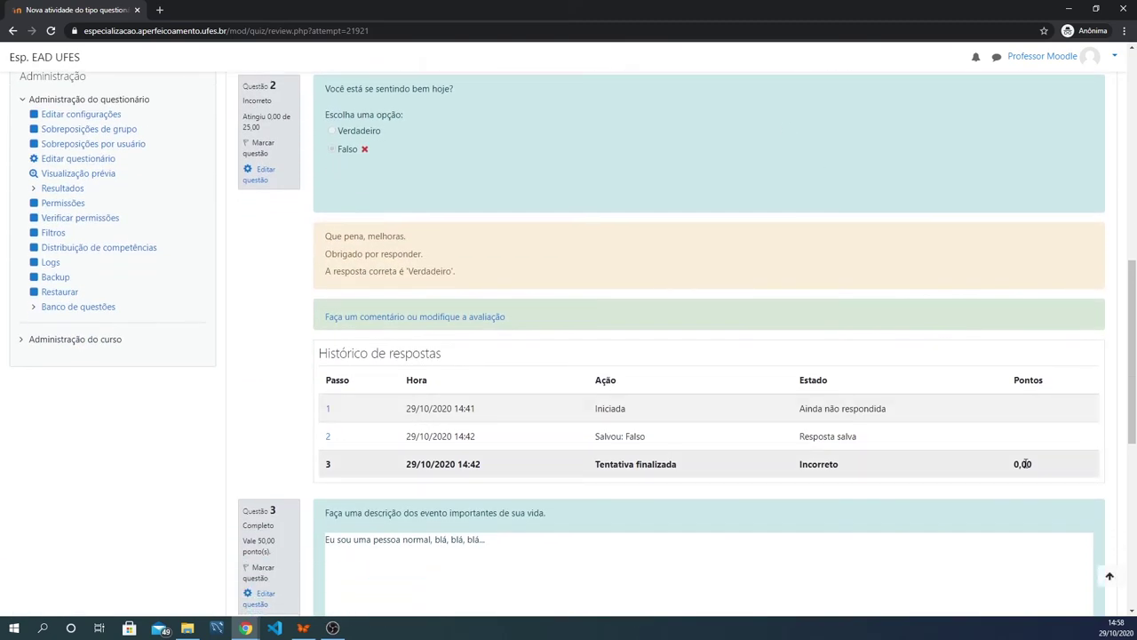
scroll(916, 299, "down", 4)
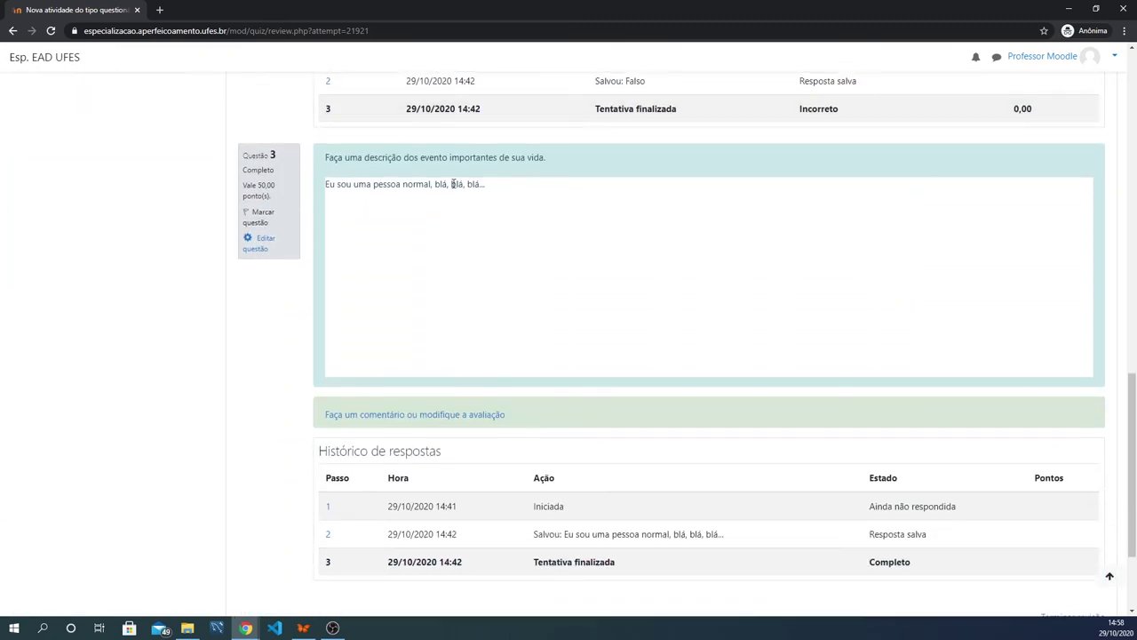
scroll(538, 196, "down", 1)
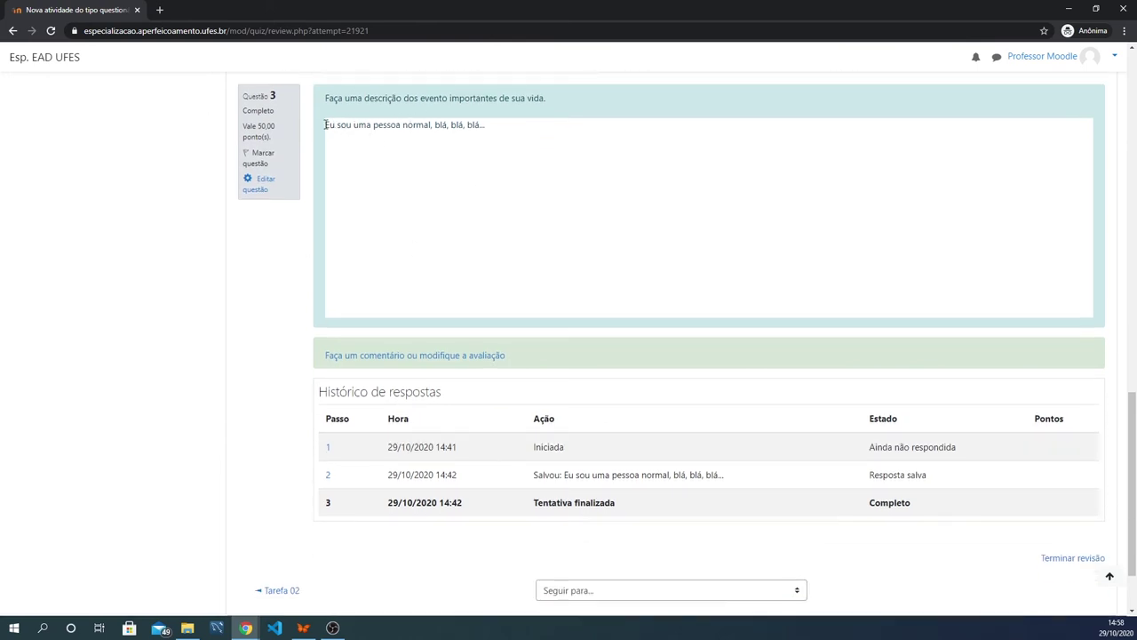
left_click_drag(325, 128, 553, 140)
left_click(577, 139)
triple_click(405, 124)
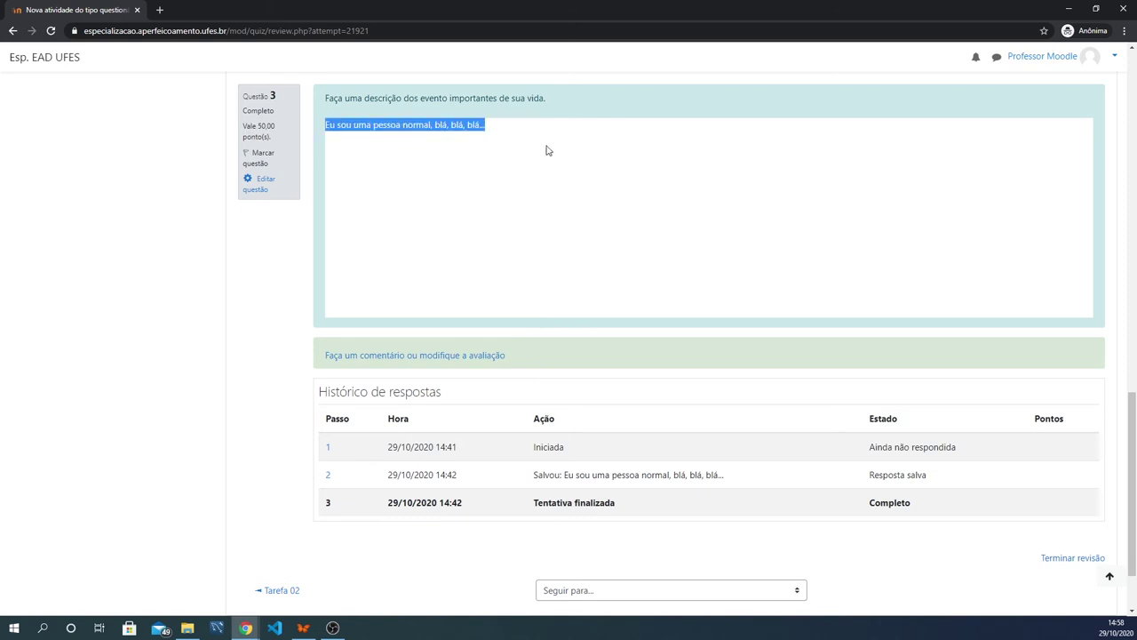
left_click(725, 218)
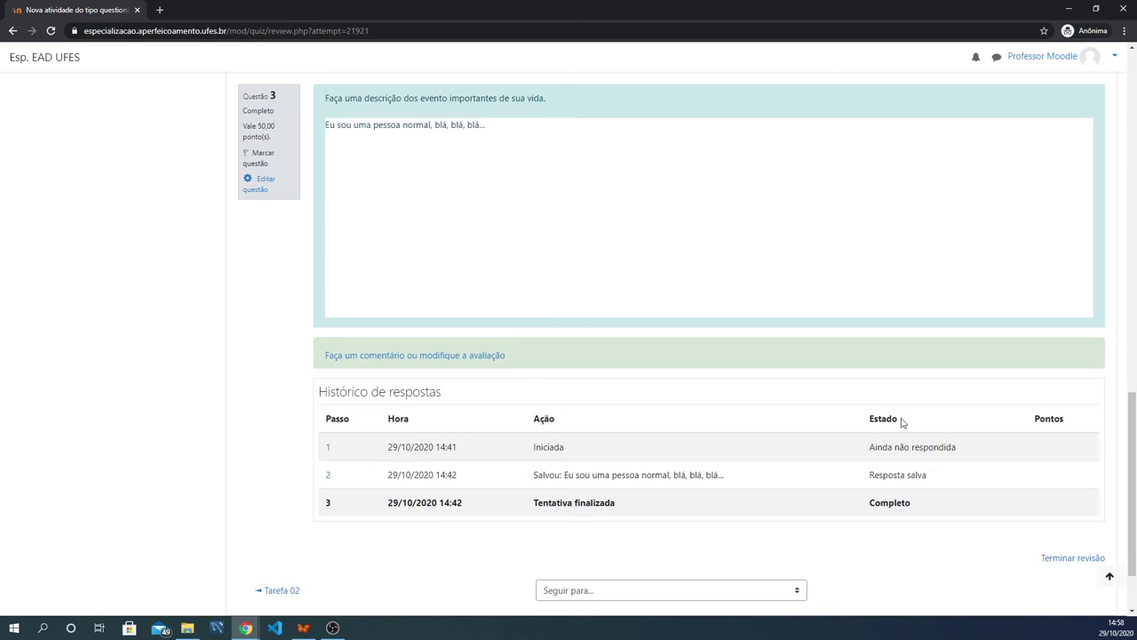
Step: Open the manual grading form for essay question 3 in a maximized window and enter the comment "Muito boa descrição."
left_click(441, 359)
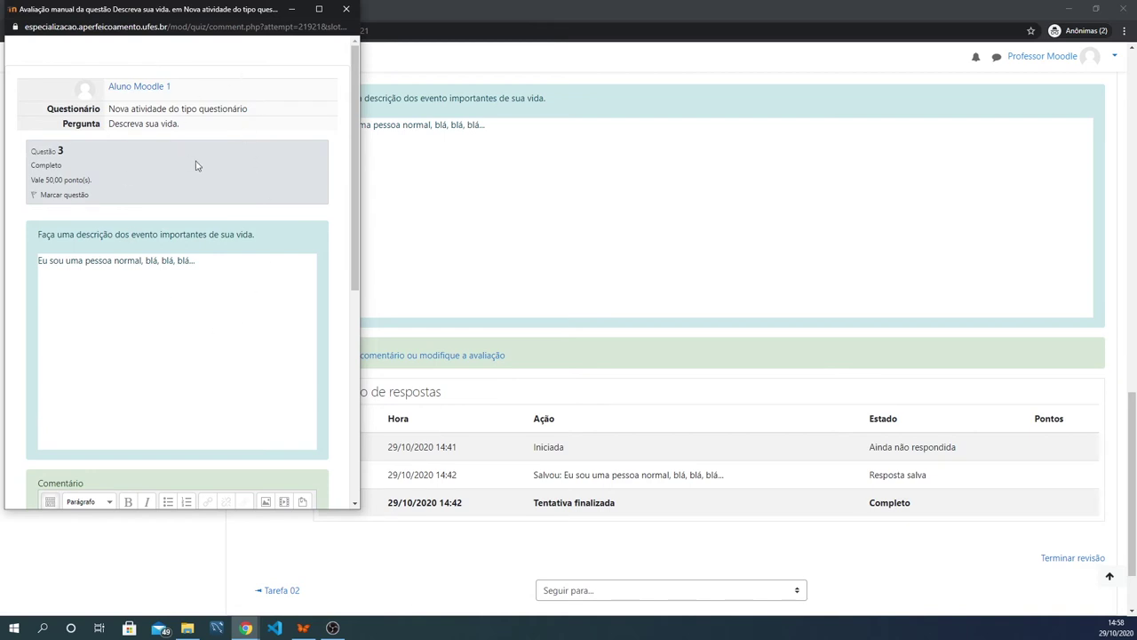
left_click(320, 9)
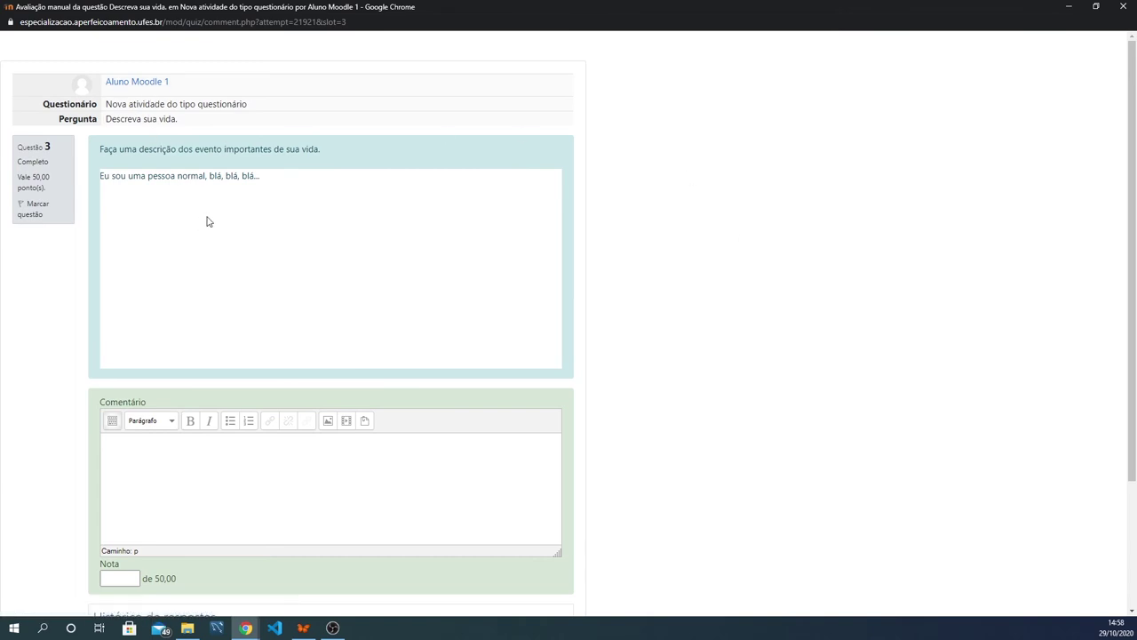
scroll(388, 235, "down", 2)
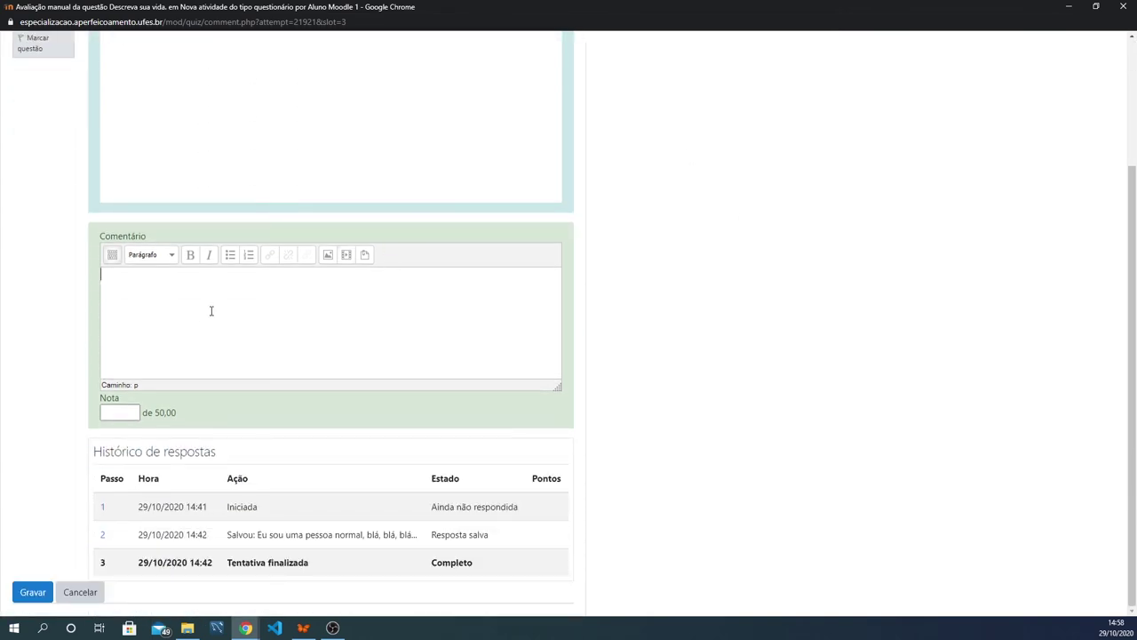
scroll(223, 320, "up", 1)
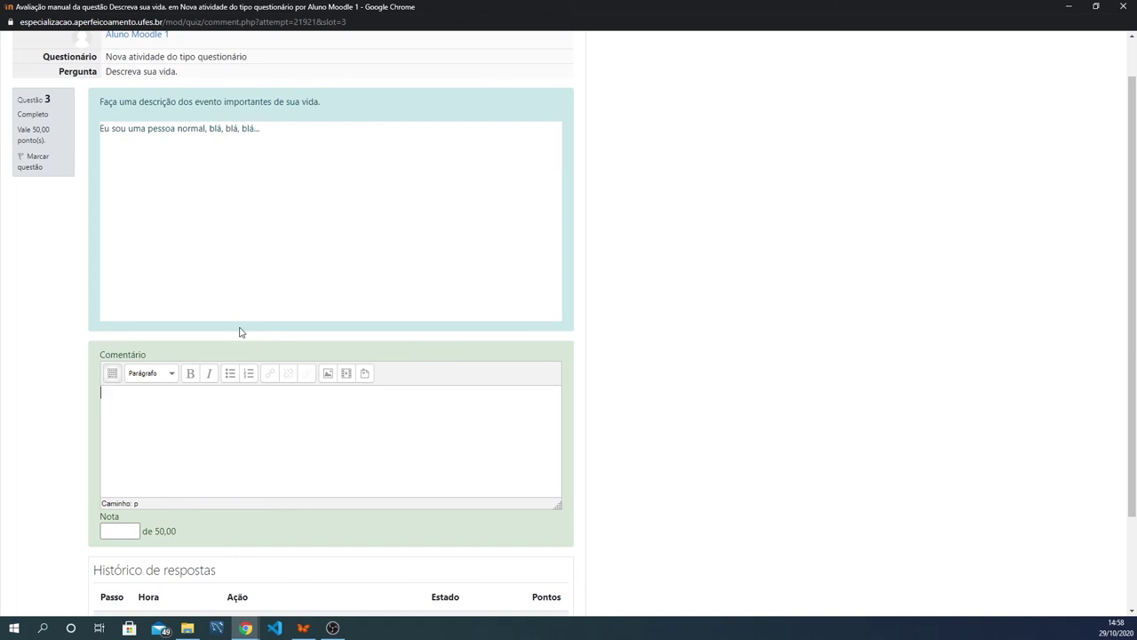
type("boa descrição.")
Step: Set the grade of question 3 to 45 out of 50,00 and save the manual evaluation
scroll(284, 330, "down", 1)
left_click(115, 413)
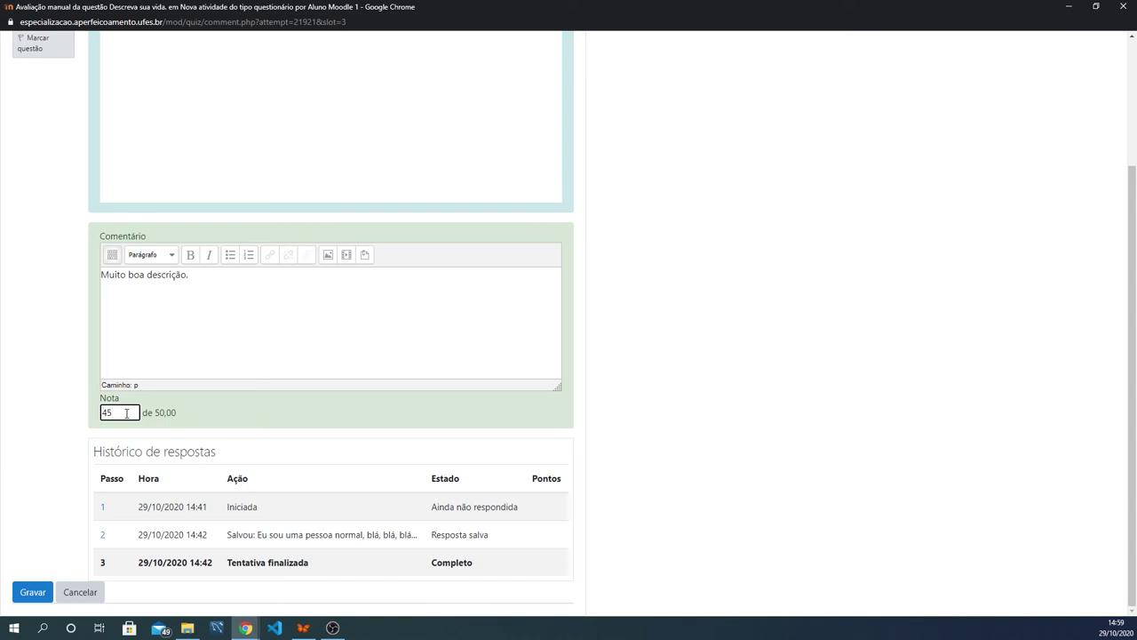
left_click(250, 411)
left_click(33, 596)
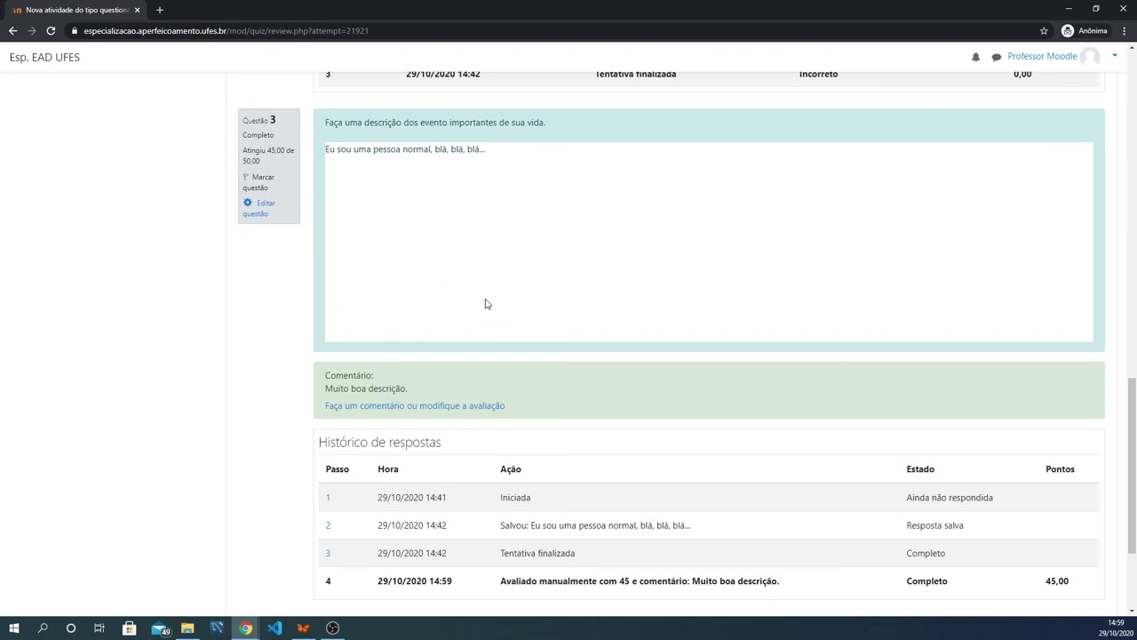
Step: Check question 3's updated response history and the overall grade and feedback in the attempt summary
scroll(560, 279, "down", 1)
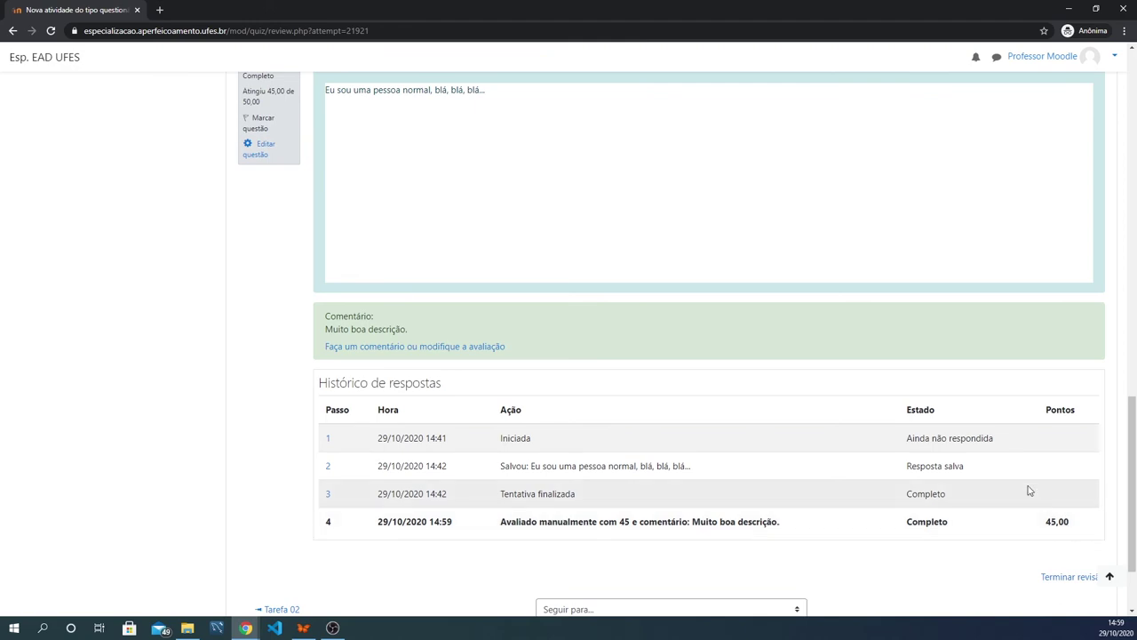
scroll(883, 408, "up", 10)
scroll(859, 387, "up", 5)
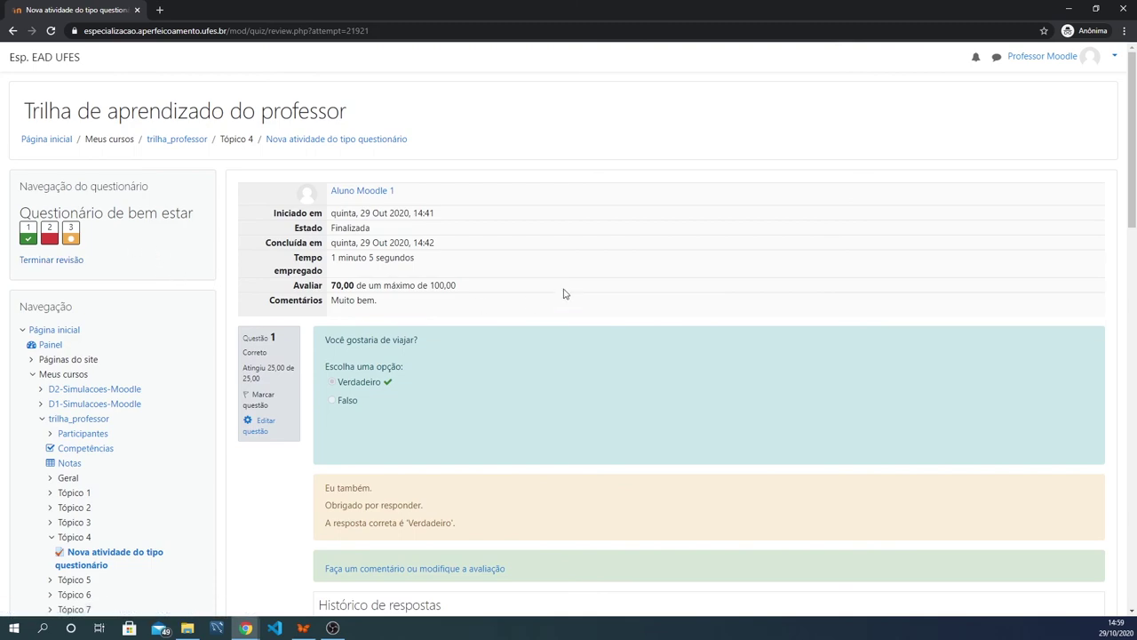
Step: Return to the attempts report and examine the updated grades table and the chart of students per grade range
left_click(12, 32)
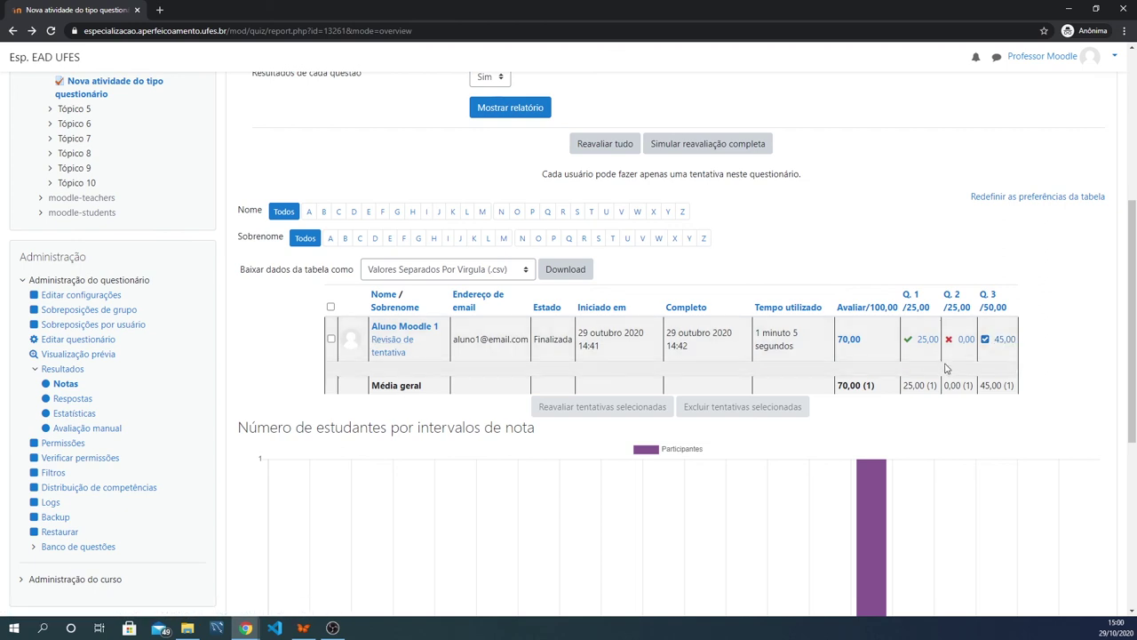
scroll(977, 364, "down", 3)
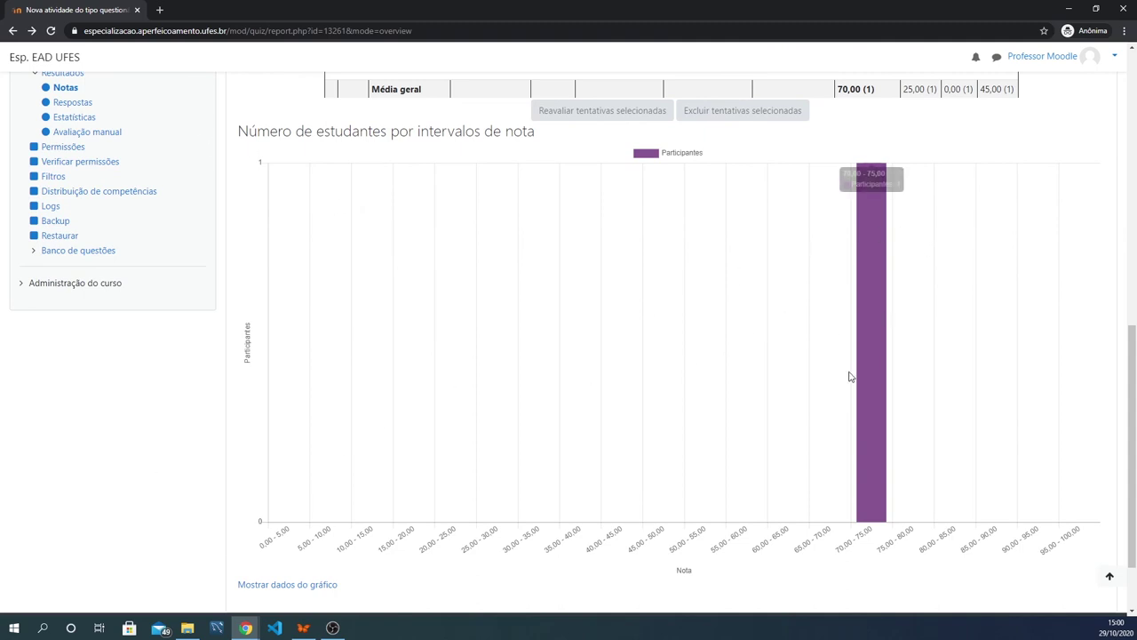
scroll(558, 389, "up", 1)
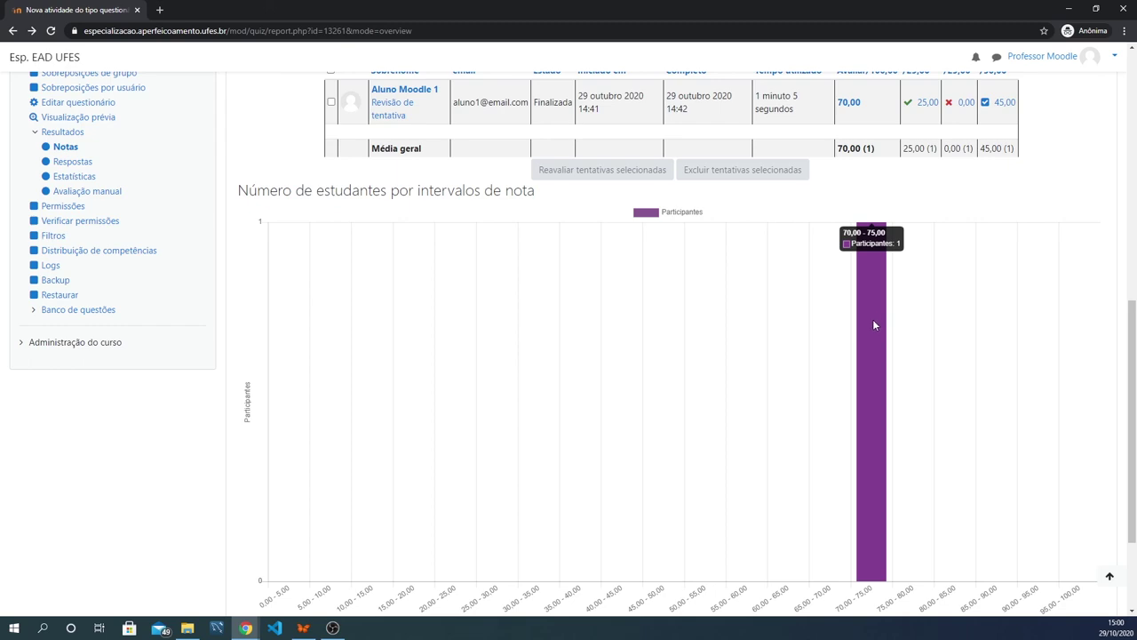
scroll(827, 356, "up", 3)
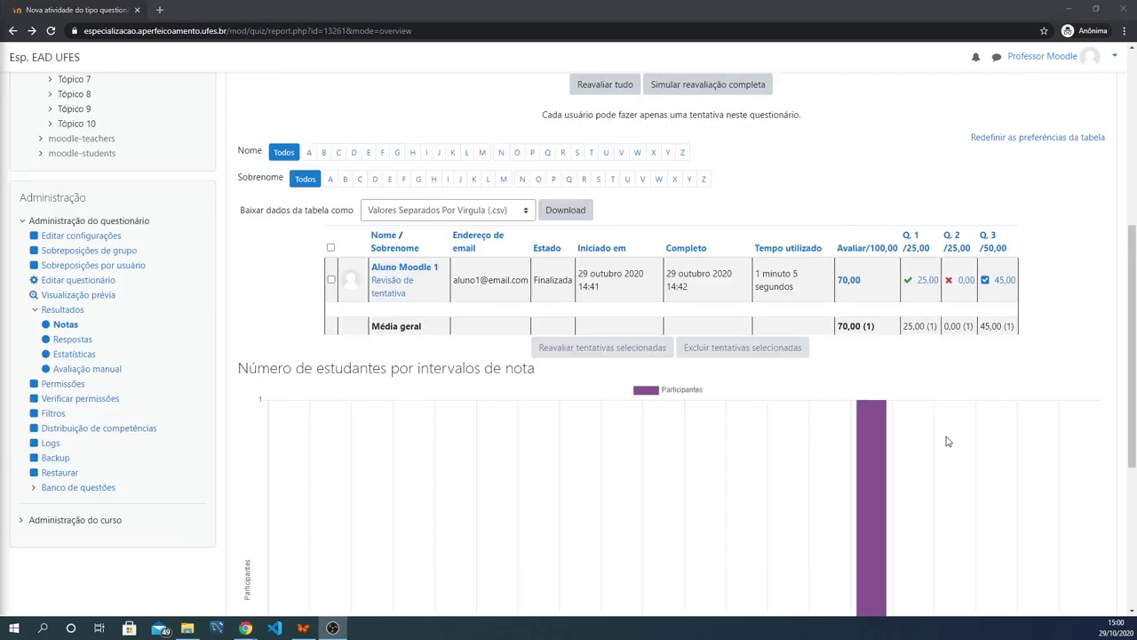